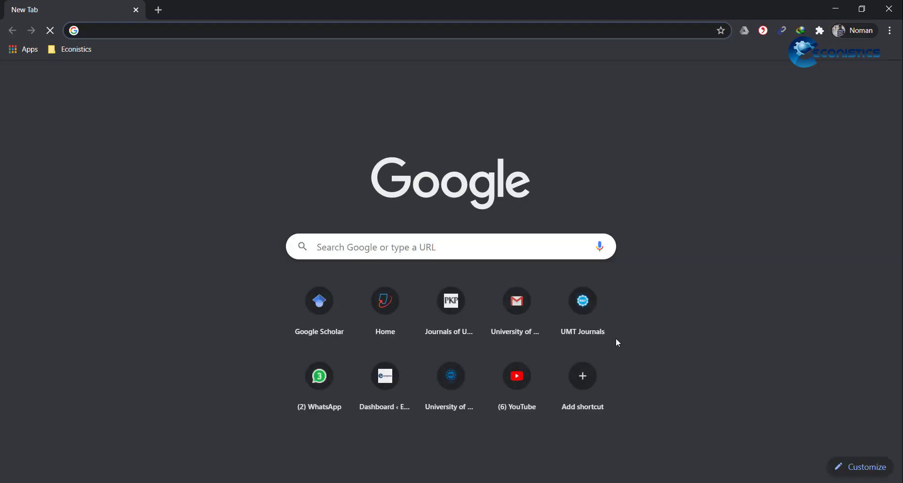
Load the WDI website from the address bar and scroll down to its Access Data section.
text(wdi)
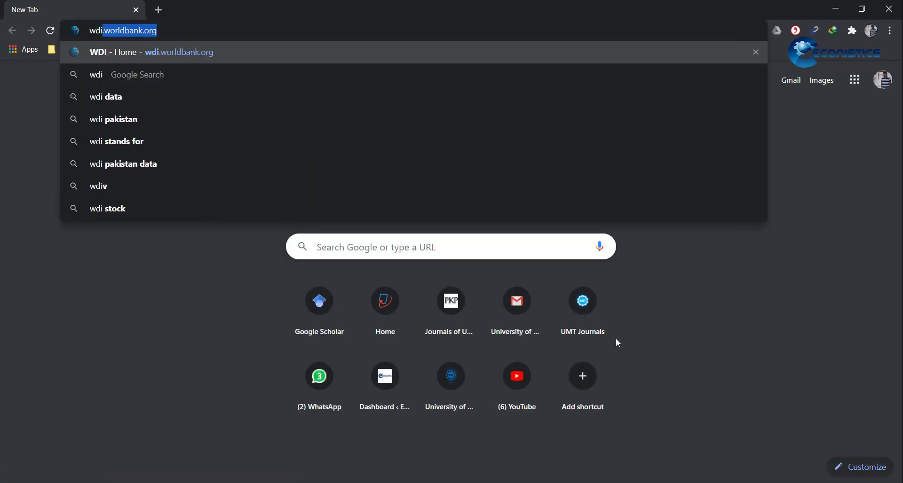
key(Return)
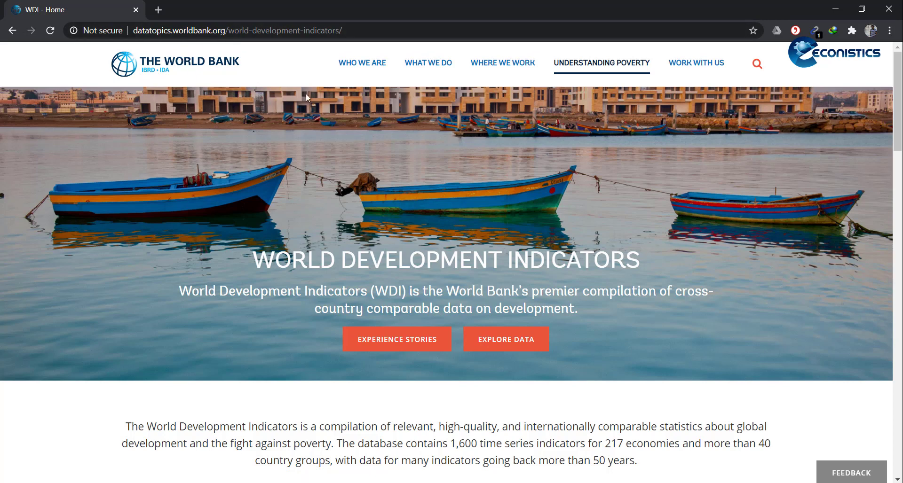
scroll(449, 286, down, 4)
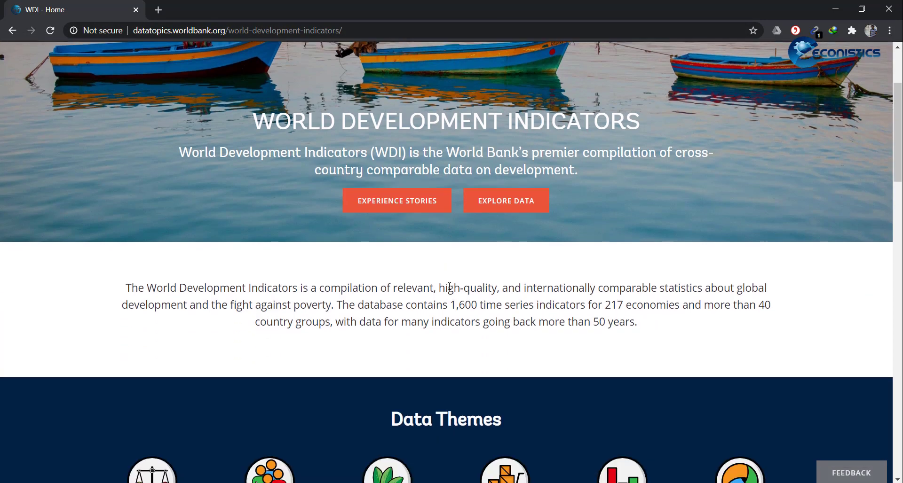
scroll(449, 286, down, 12)
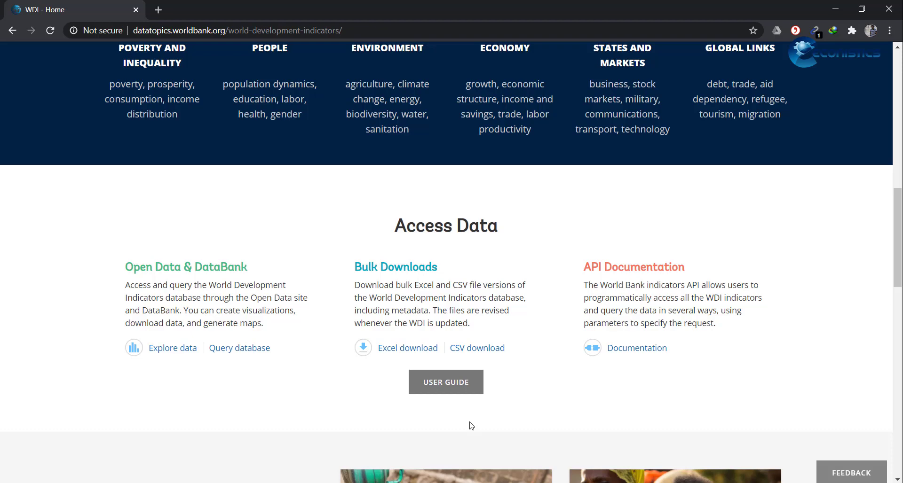
Launch the DataBank query tool using the Query database link.
click(236, 355)
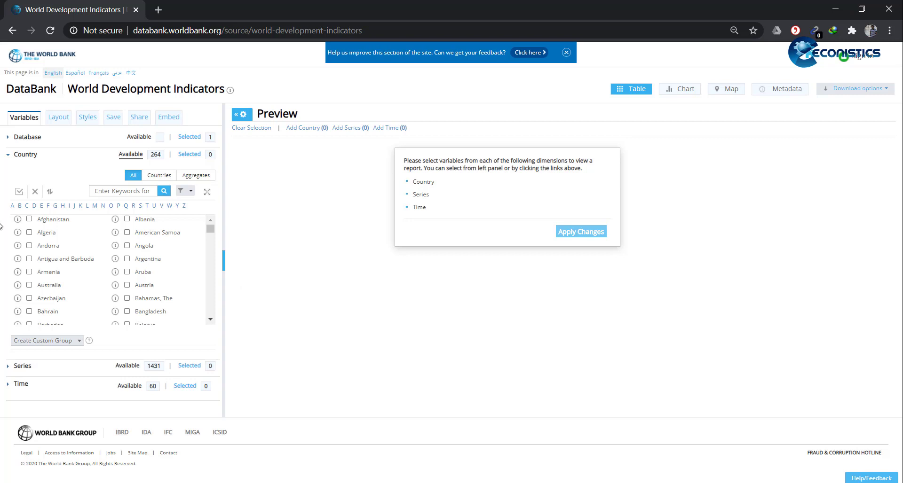
Select all countries in the Country list.
click(20, 192)
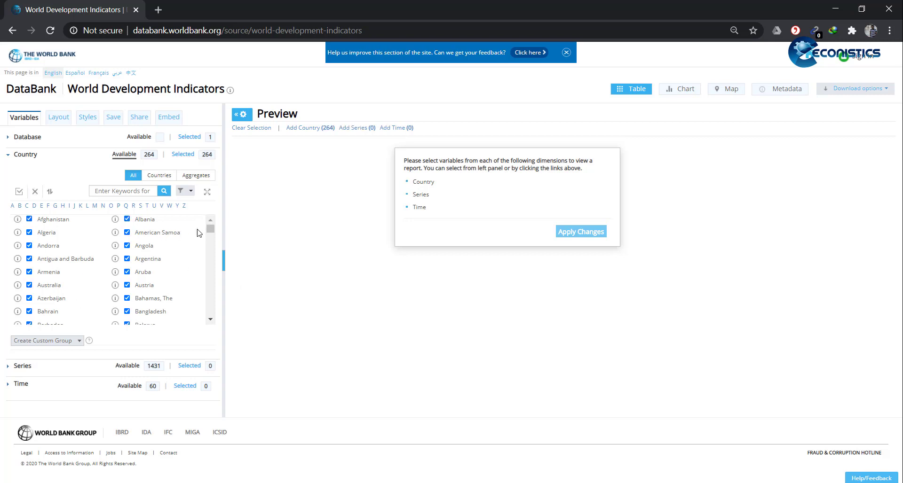
drag(209, 228, 208, 303)
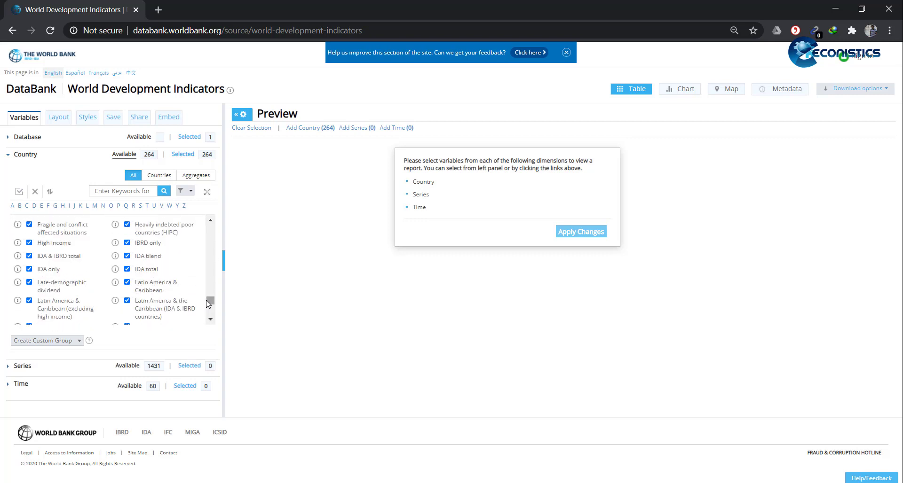
click(211, 221)
click(210, 221)
click(210, 221)
click(211, 221)
click(210, 221)
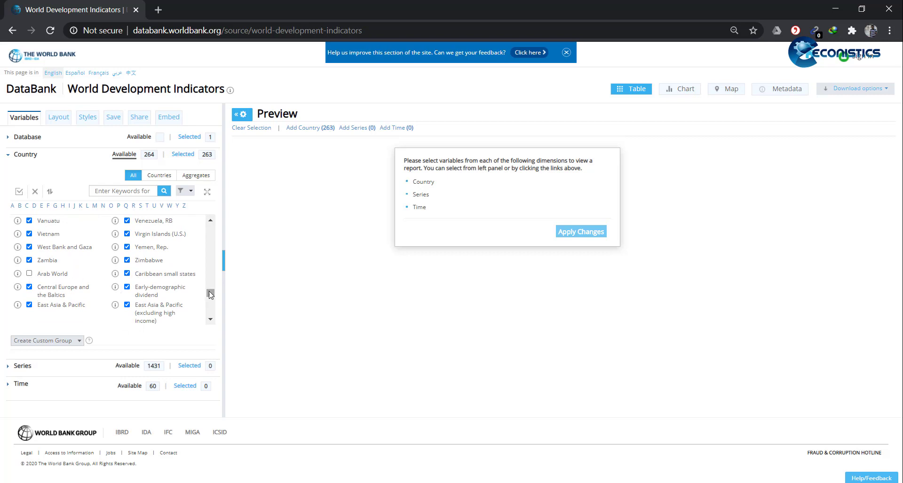
drag(210, 293, 210, 326)
Untick World, Upper middle income, Small states, Post-demographic dividend and other aggregate groups.
click(127, 310)
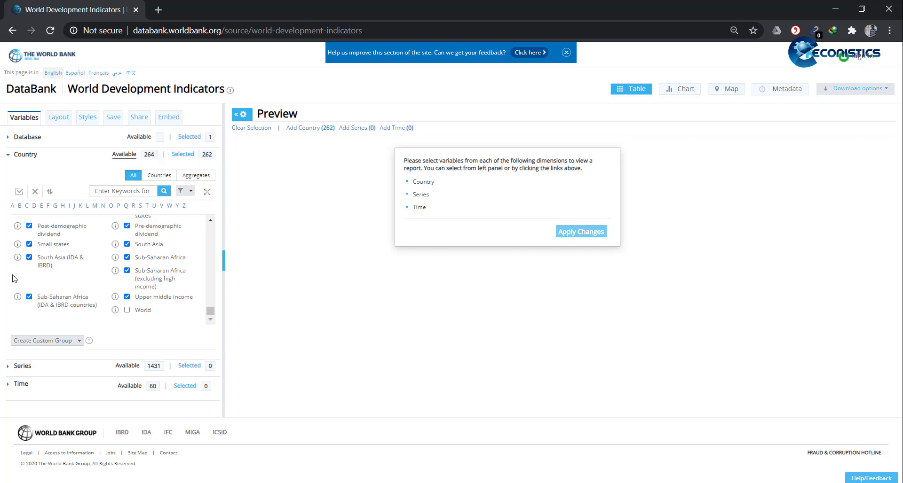
click(127, 296)
click(127, 270)
click(29, 297)
click(29, 257)
click(29, 244)
click(30, 226)
Untick Middle income, Not classified, North America, OECD members, South Asia and similar groupings.
scroll(211, 223, up, 3)
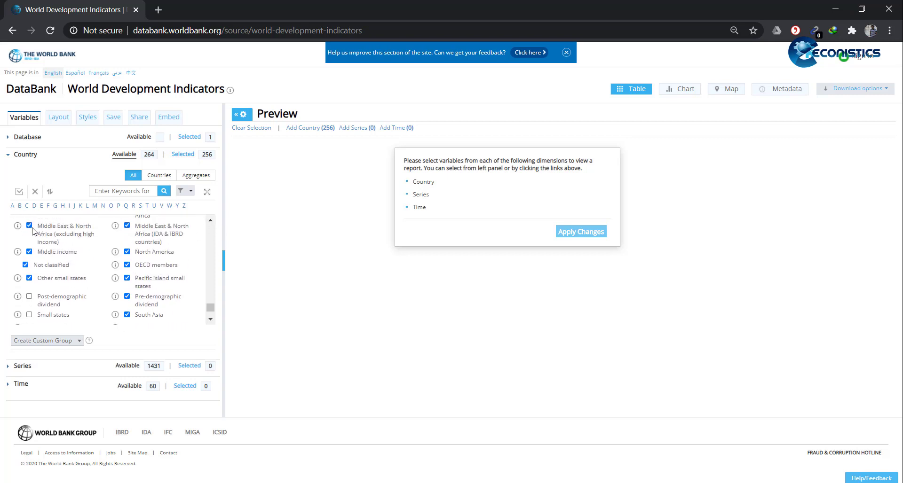
click(29, 225)
click(30, 252)
click(25, 266)
click(29, 278)
click(127, 226)
click(127, 252)
click(127, 265)
click(127, 278)
click(127, 296)
click(127, 315)
Untick Sub-Saharan Africa and collapse the 245-country selection.
scroll(210, 320, down, 1)
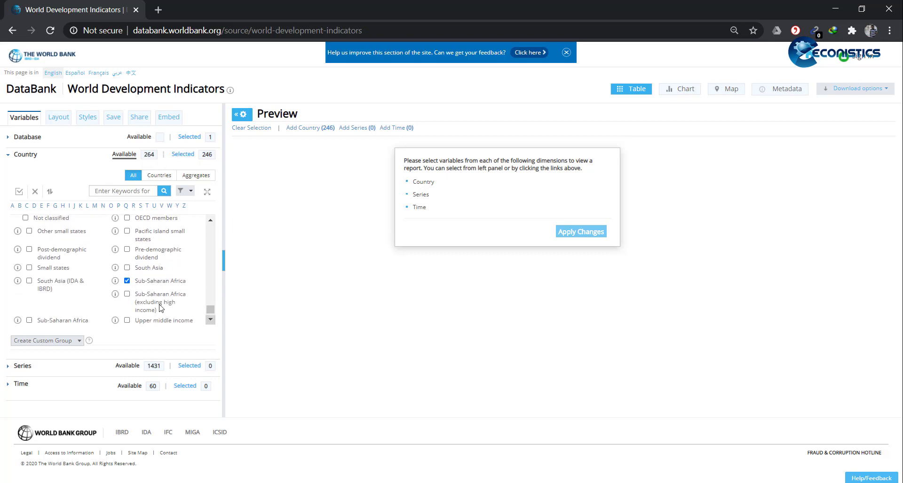
click(127, 281)
click(24, 156)
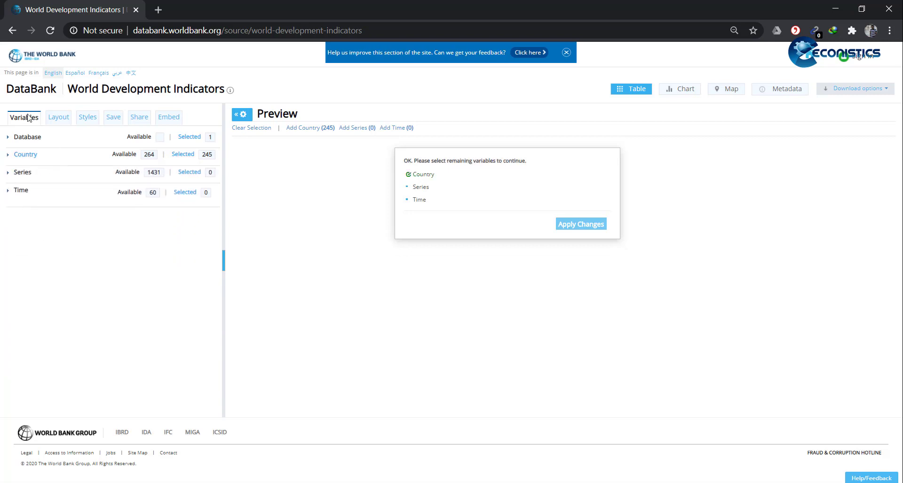
Search the series for GDP and tick GDP (constant 2010 US$).
click(23, 173)
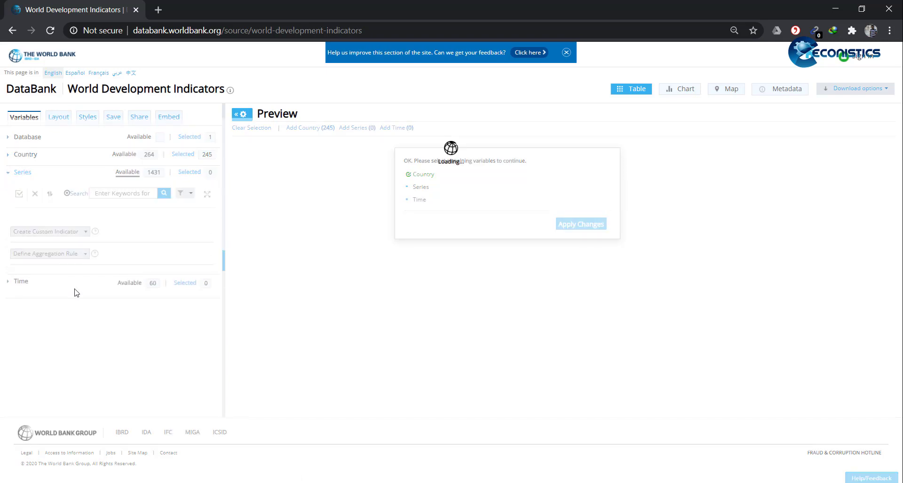
click(117, 194)
text(GDP)
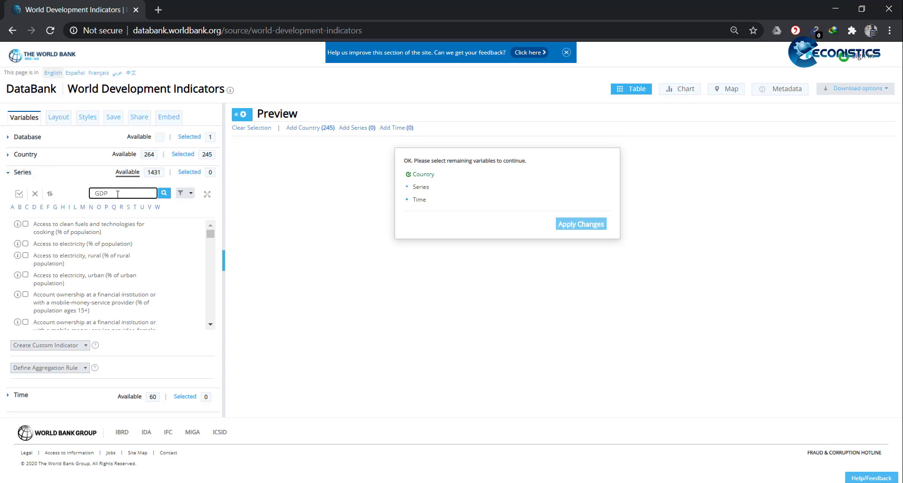
scroll(106, 271, down, 5)
right_click(101, 267)
click(55, 211)
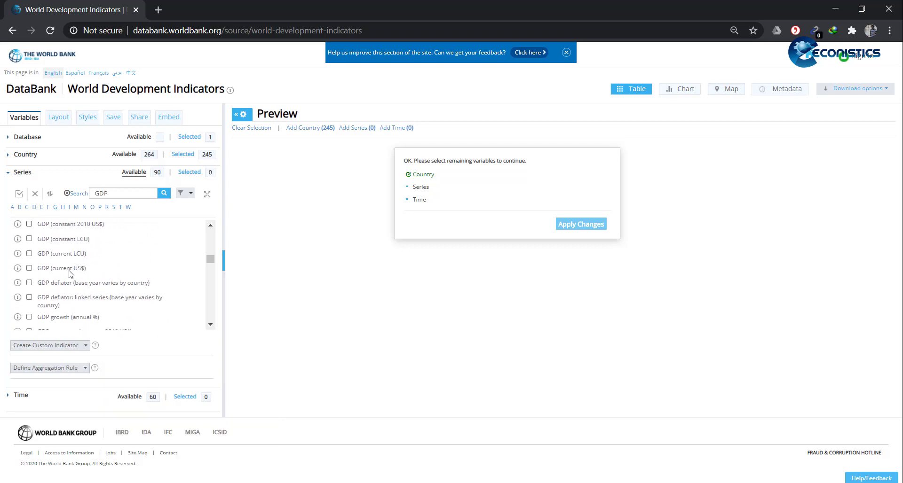
click(29, 225)
Search CPI, tick Consumer price index (2010 = 100), and collapse Series.
double_click(116, 194)
text(CPI)
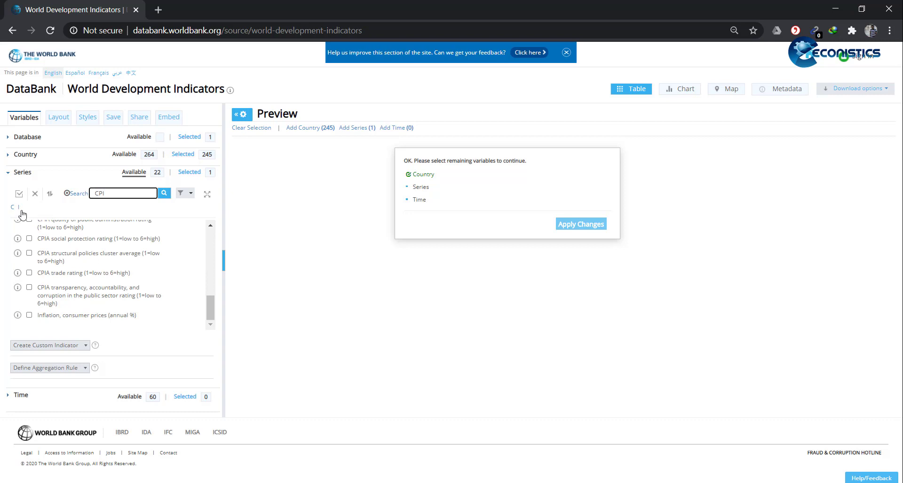
scroll(18, 233, up, 7)
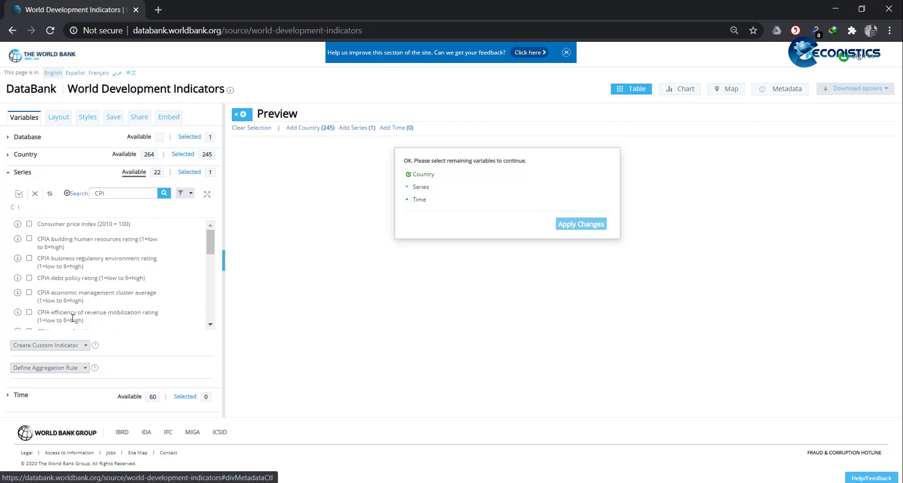
click(29, 224)
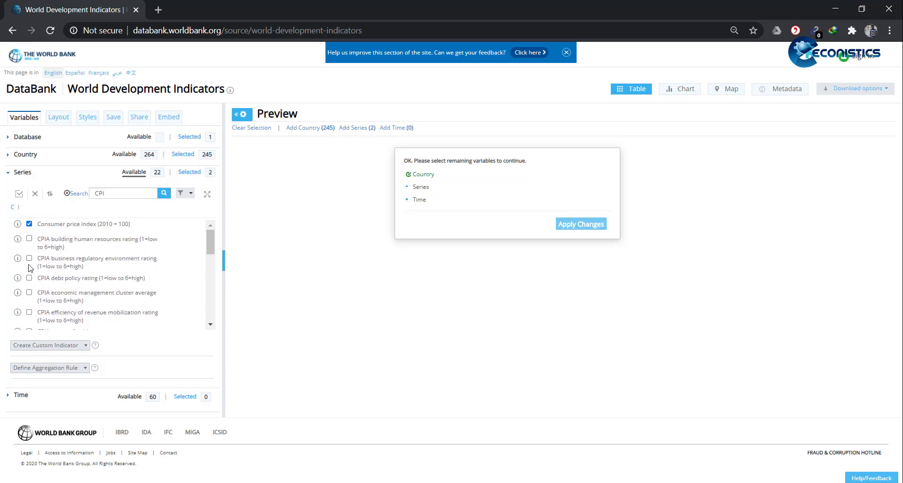
click(24, 173)
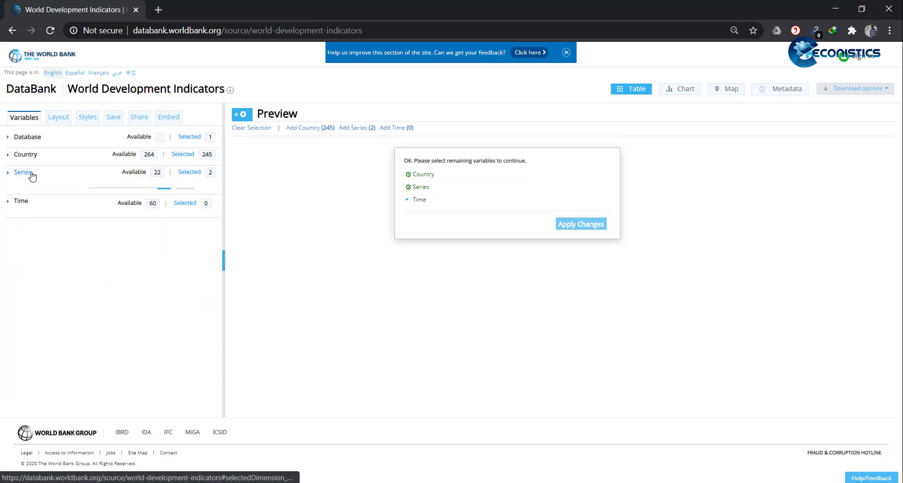
Tick all 60 years from 1960 to 2019 under Time and apply changes to build the preview.
click(23, 193)
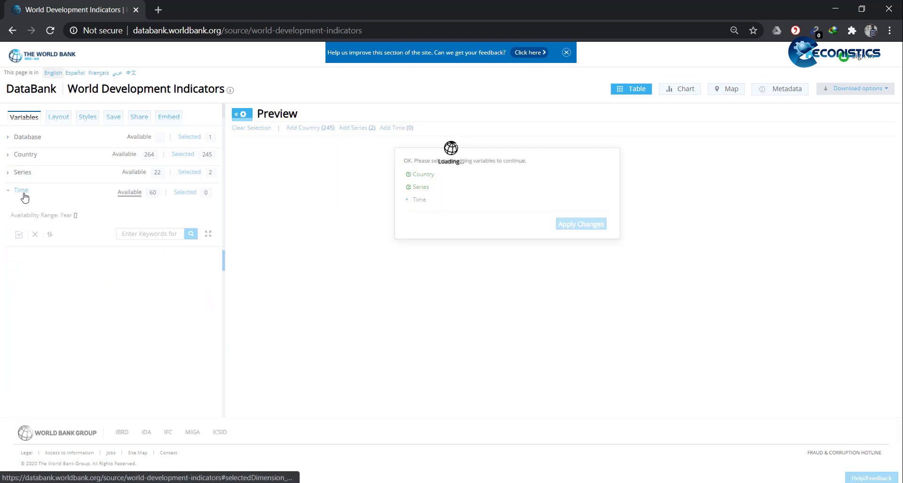
click(19, 237)
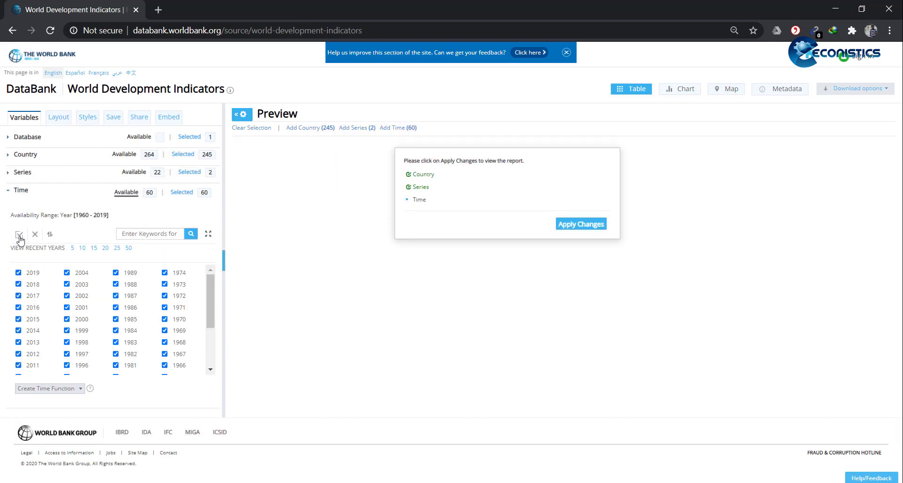
click(578, 226)
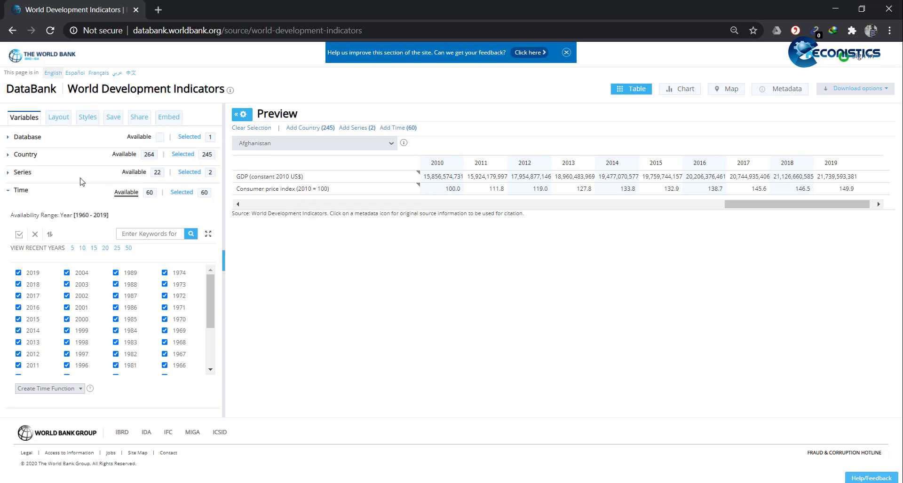
Apply a custom layout with Country then Time as rows and Series as columns.
click(59, 117)
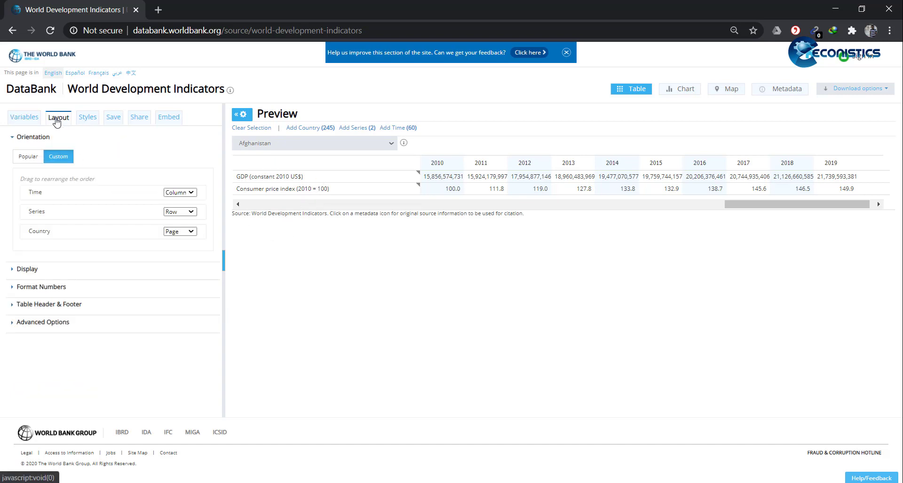
click(62, 160)
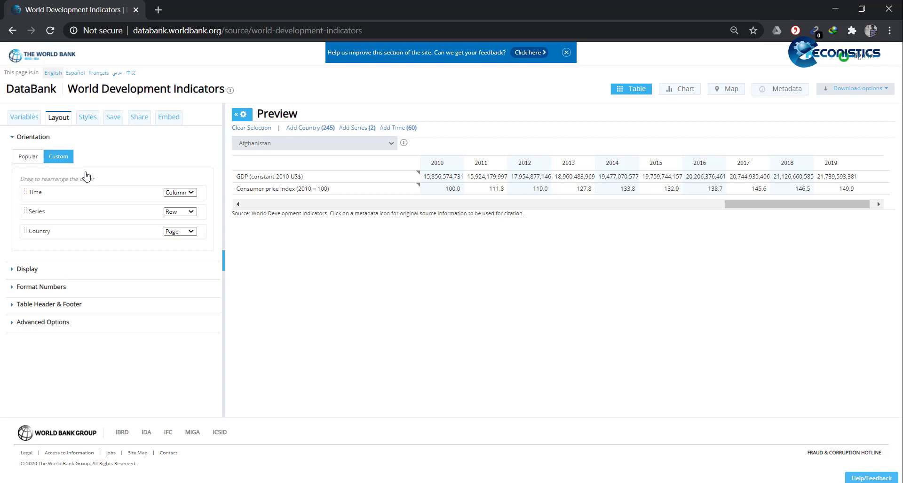
click(191, 192)
click(185, 210)
click(191, 212)
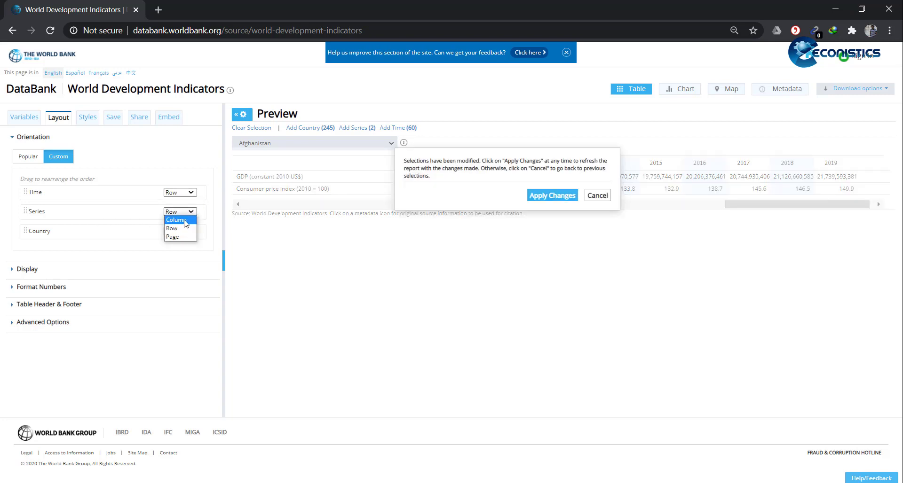
click(185, 224)
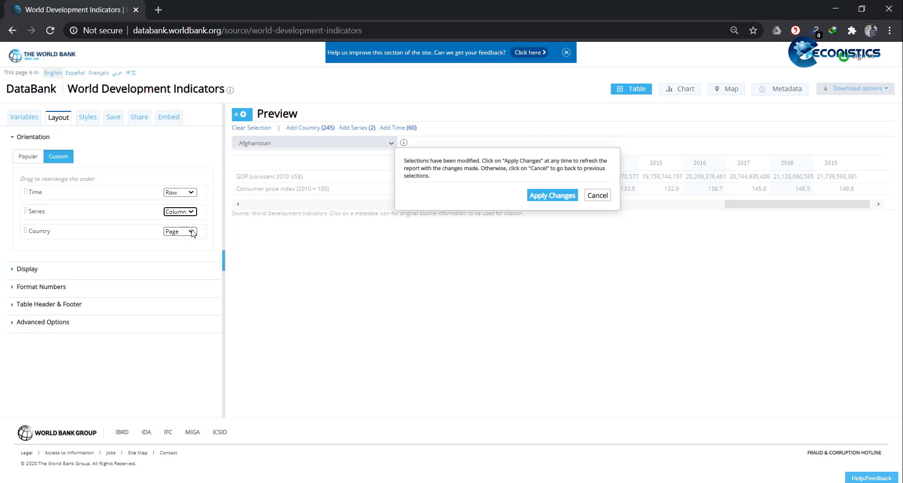
click(192, 232)
click(173, 248)
drag(25, 230, 23, 186)
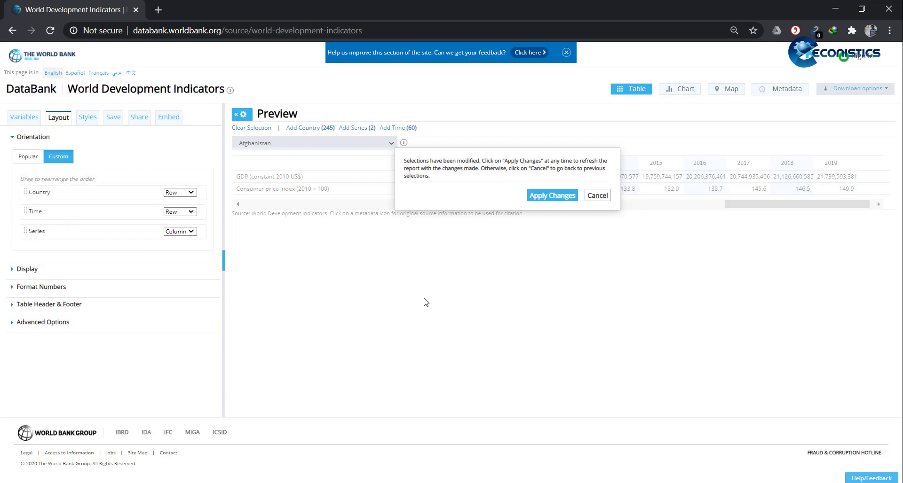
click(548, 200)
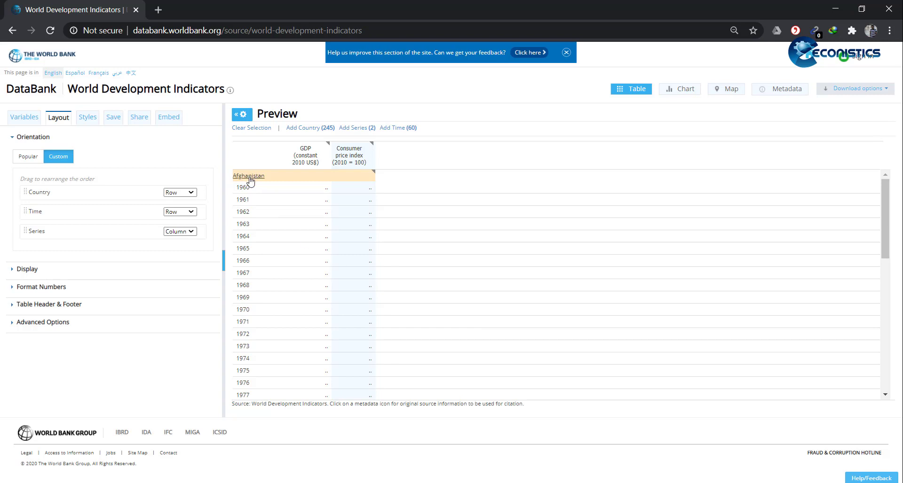
Scroll through the preview table to check the country-year blocks of GDP and CPI.
scroll(257, 292, down, 3)
scroll(257, 292, down, 6)
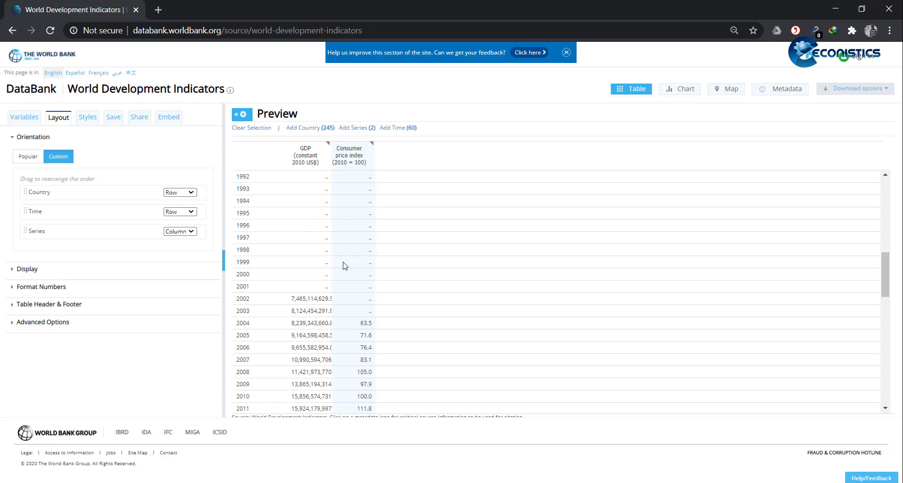
scroll(344, 266, up, 10)
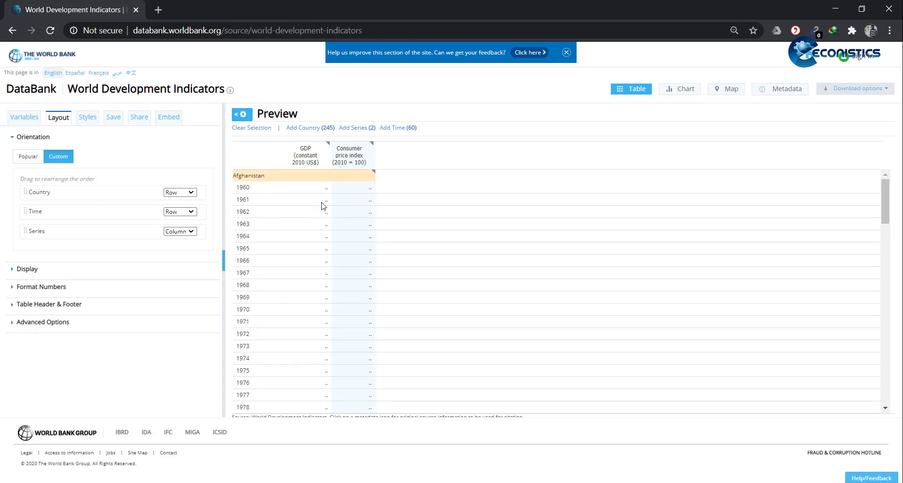
scroll(307, 287, down, 5)
Download the table as CSV, saving the ZIP to Documents over the old copy, then open its folder.
click(885, 91)
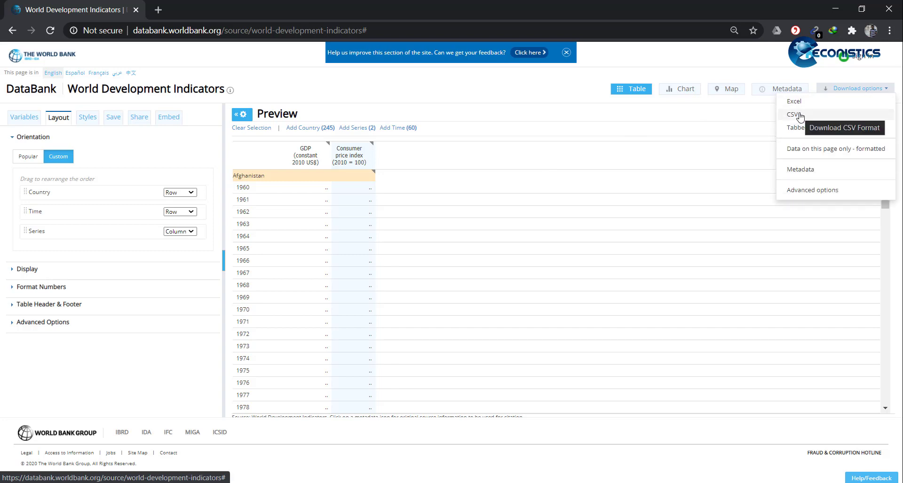
click(799, 115)
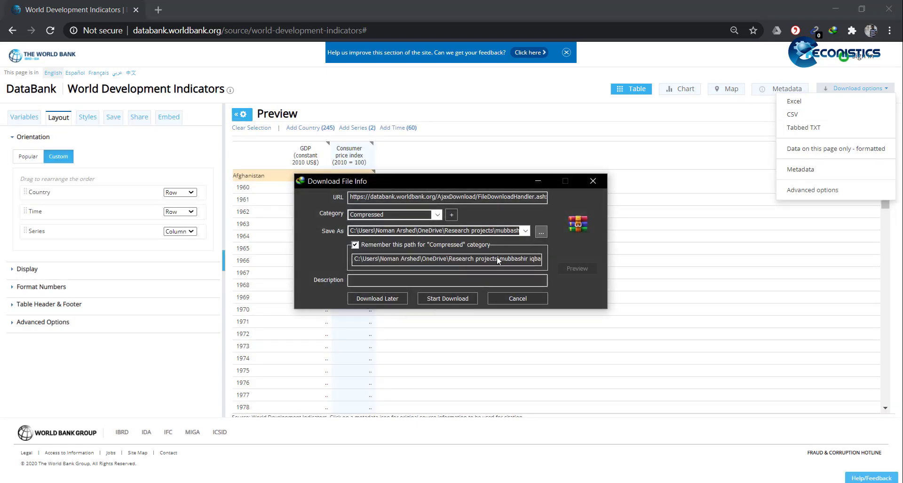
click(541, 231)
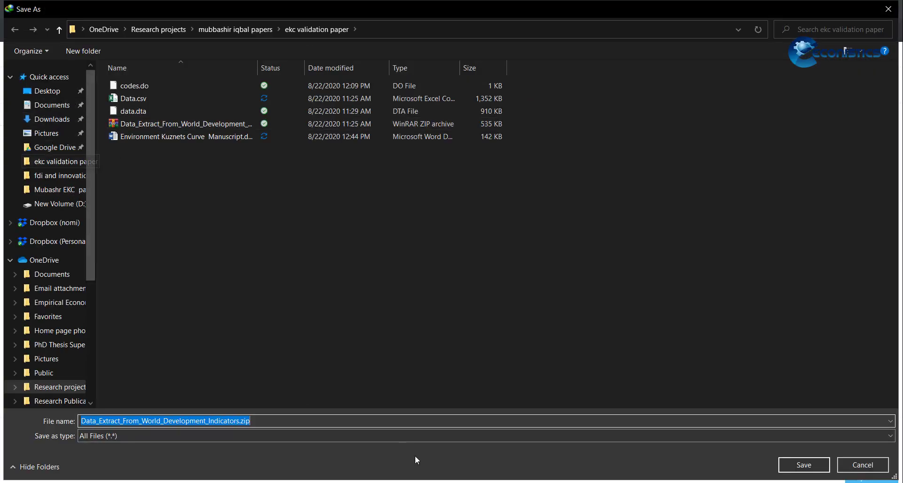
click(51, 105)
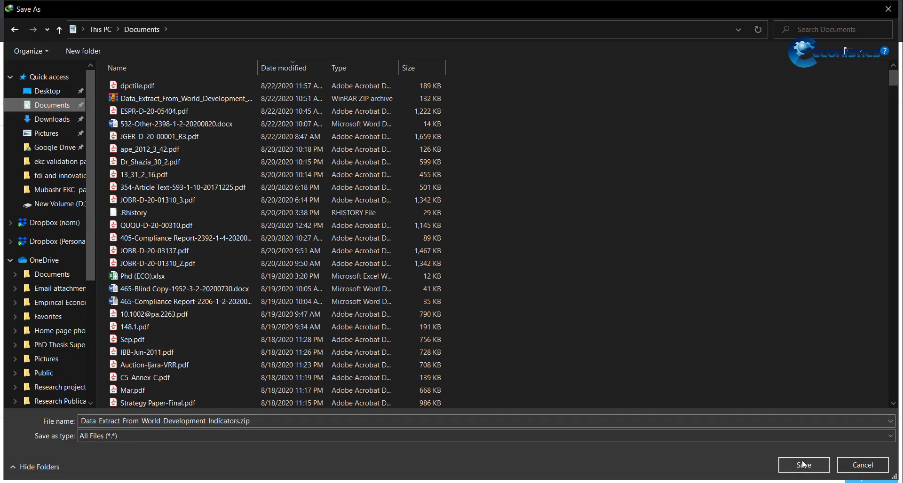
click(788, 463)
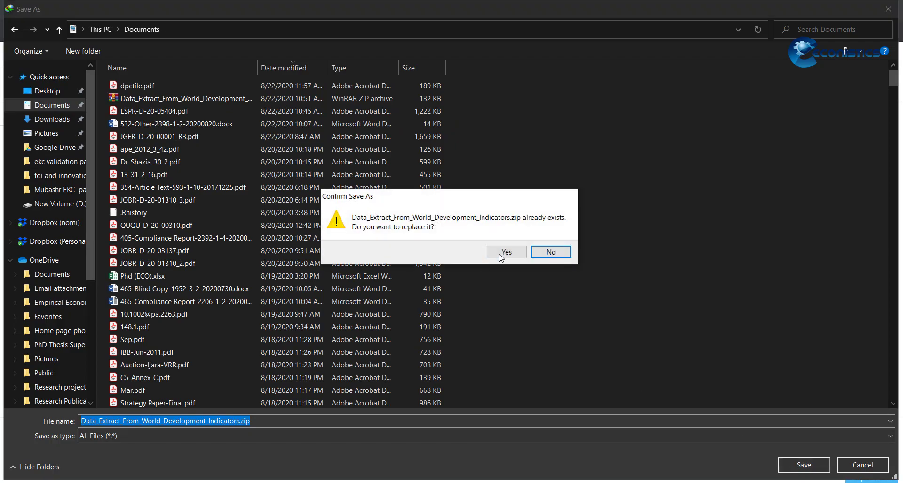
click(519, 254)
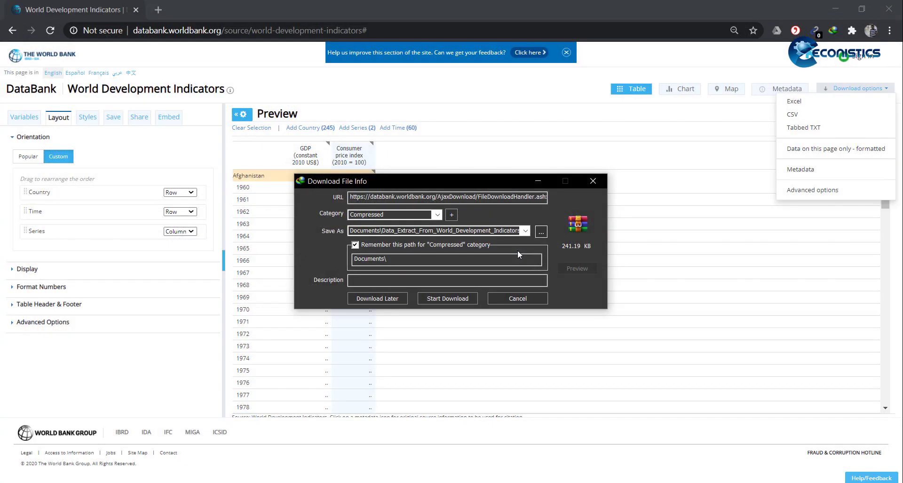
click(448, 303)
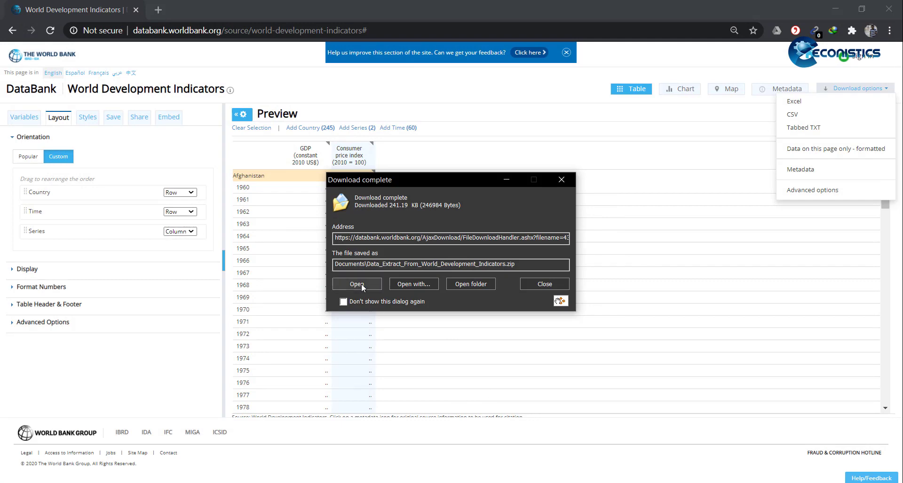
click(463, 284)
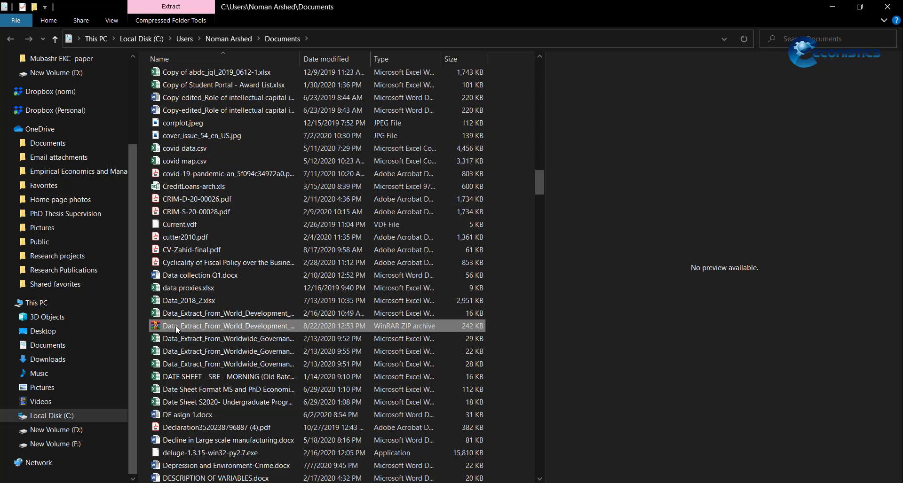
Extract the WDI ZIP into a Data_Extract_From_World_Development_Indicators folder.
right_click(177, 327)
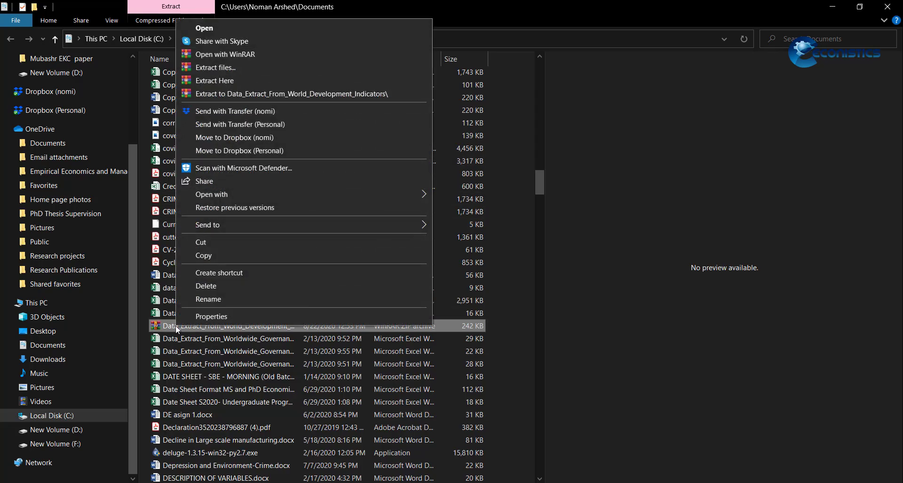
click(242, 93)
click(227, 354)
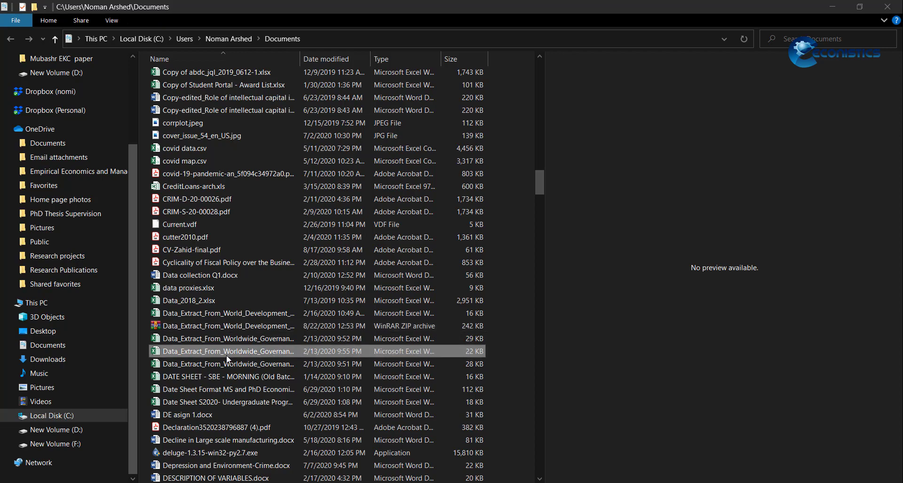
click(223, 402)
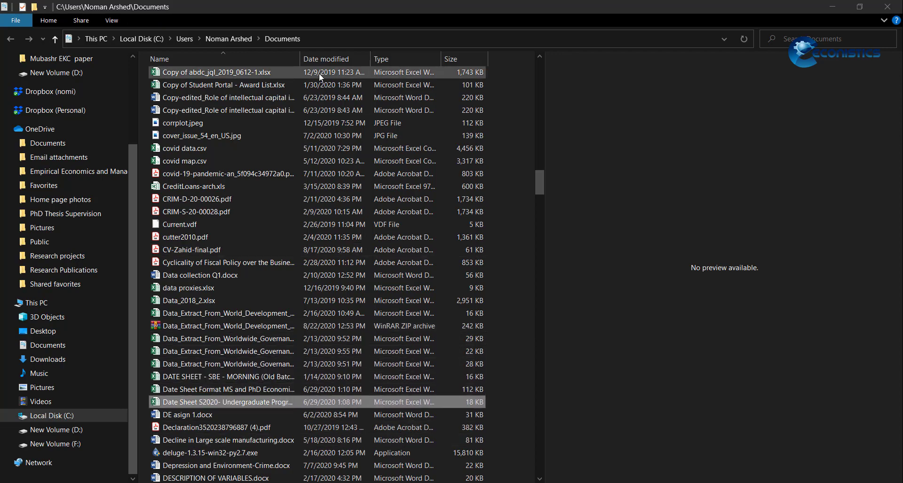
Sort files by date modified, enter the extracted folder, and open the Data CSV in Excel.
click(318, 58)
scroll(244, 143, up, 15)
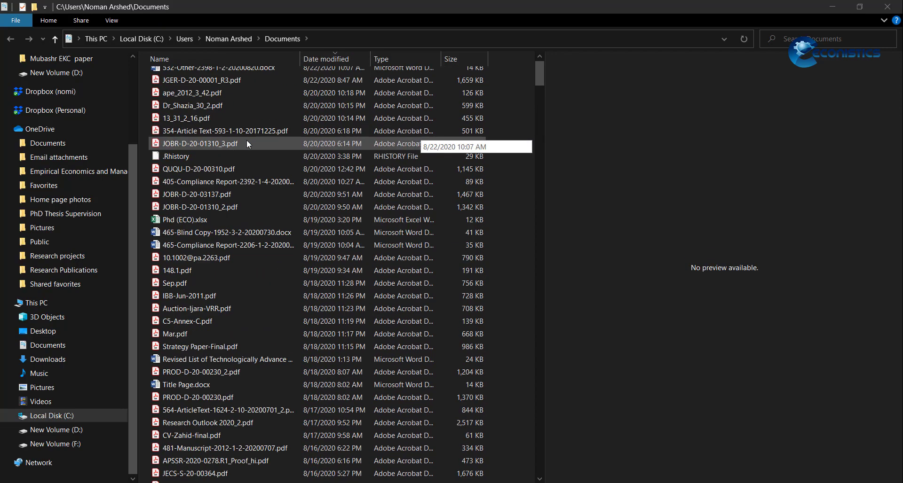
click(323, 58)
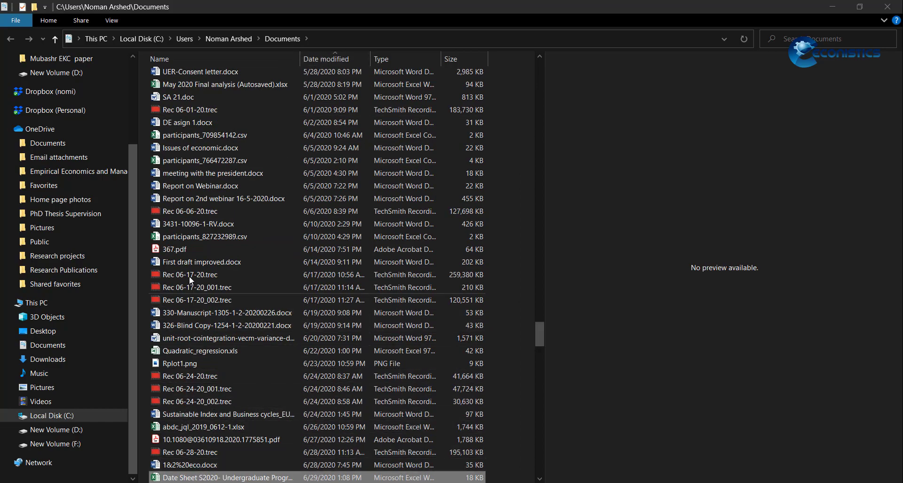
scroll(190, 281, up, 20)
scroll(191, 280, up, 20)
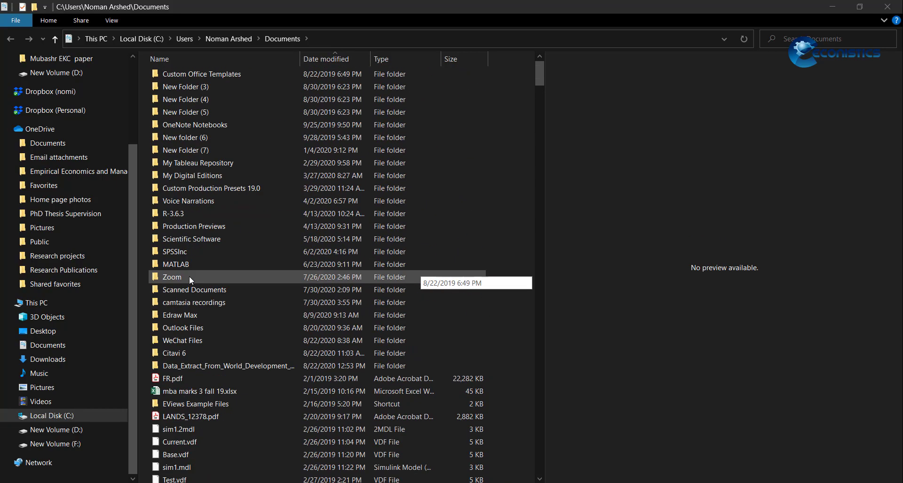
scroll(197, 366, down, 3)
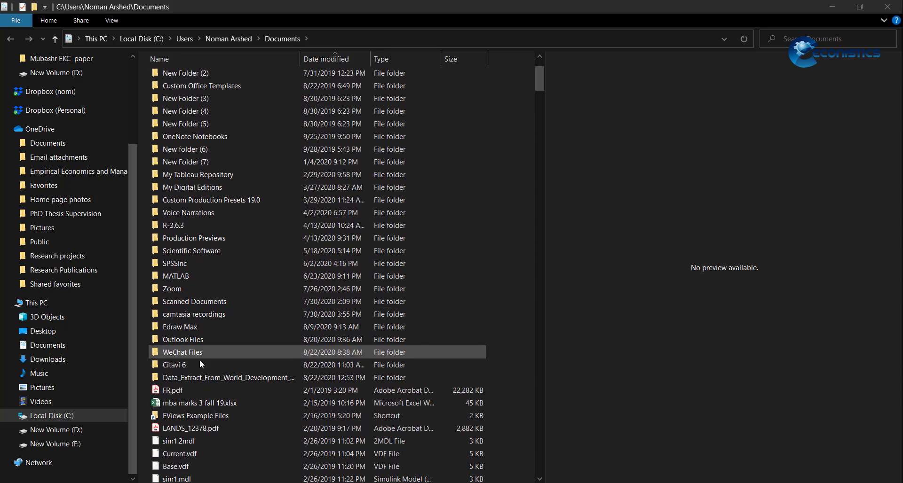
double_click(195, 377)
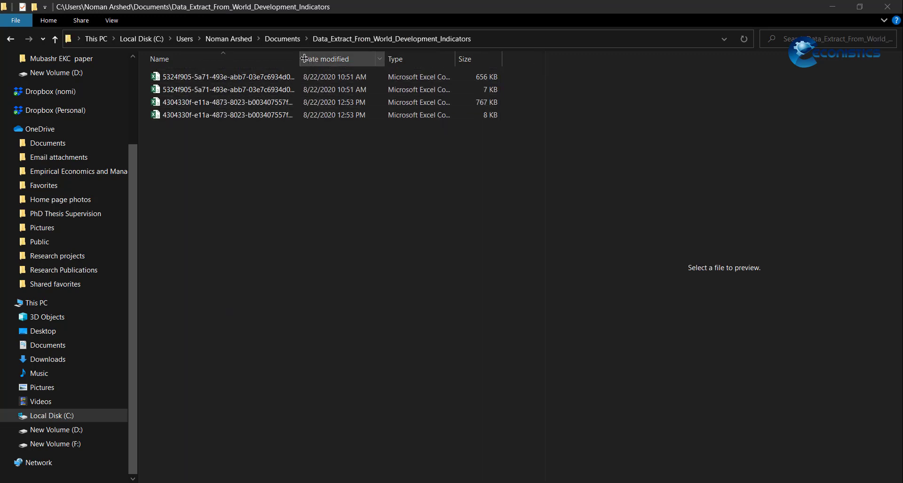
drag(340, 61, 396, 59)
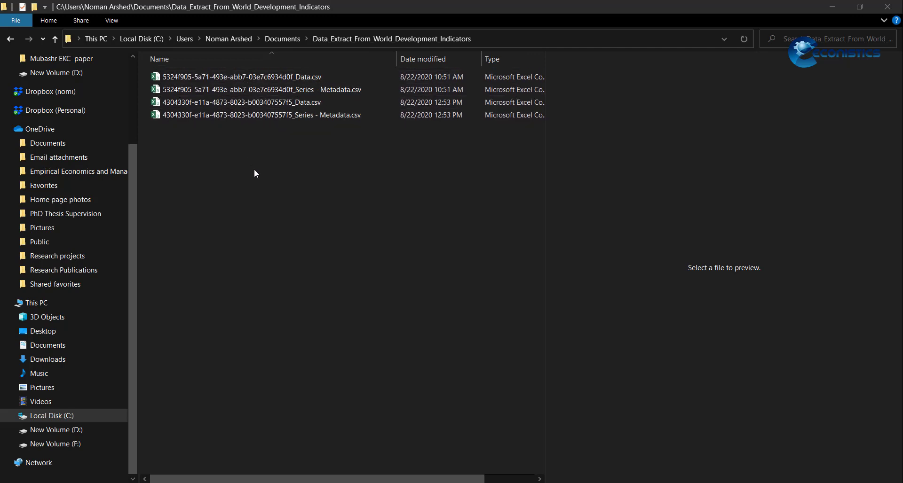
click(221, 78)
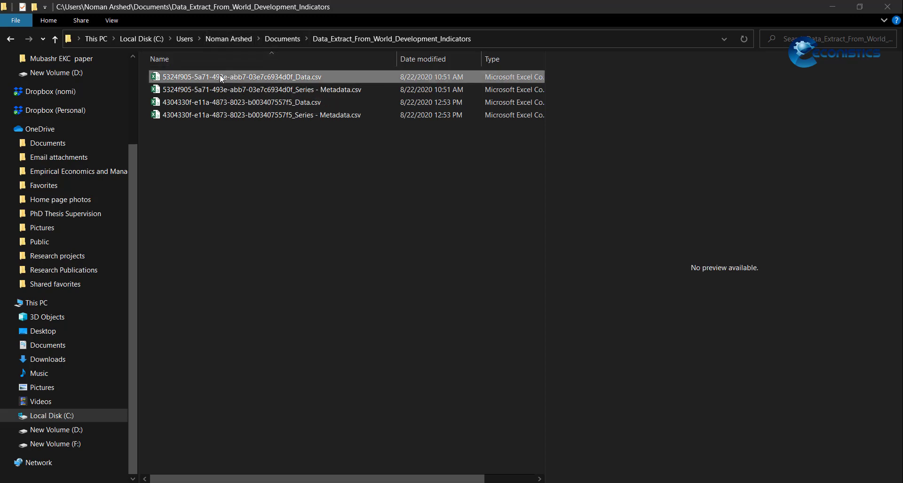
click(254, 78)
key(alt+Tab)
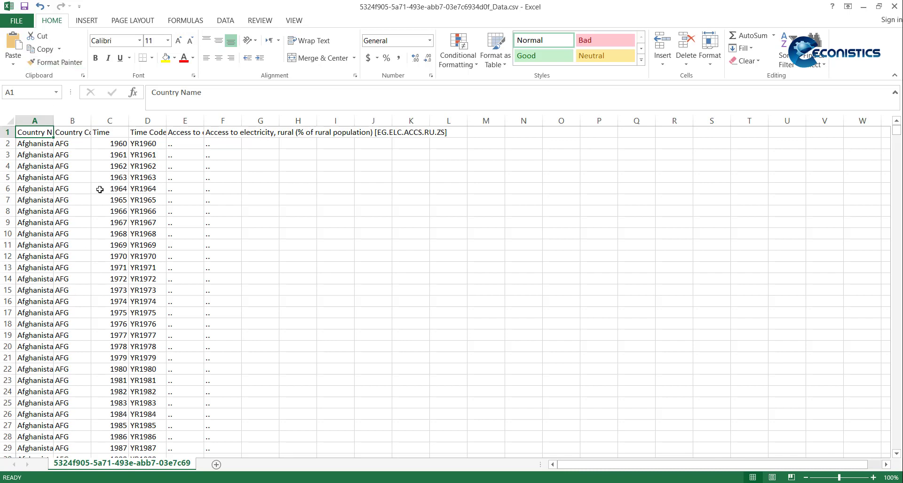
Inspect the data sheet and select a cell holding the '..' missing-value marker.
click(139, 124)
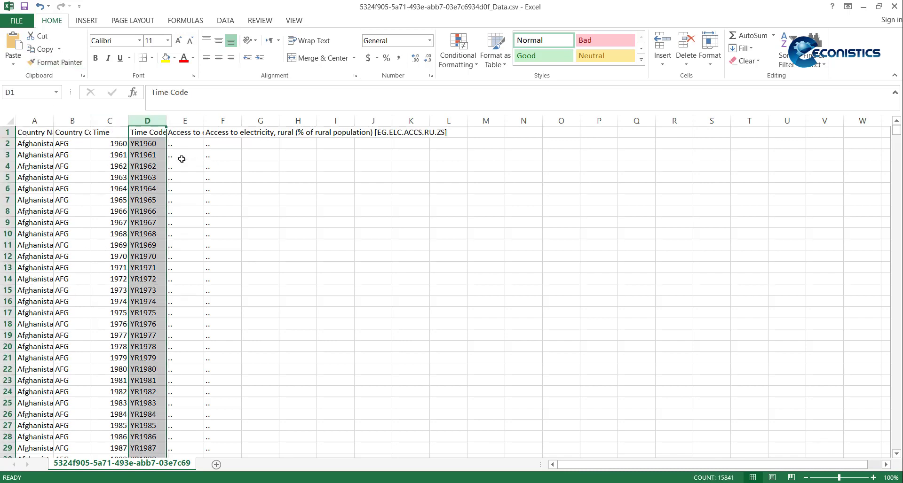
scroll(212, 263, down, 12)
scroll(212, 264, down, 20)
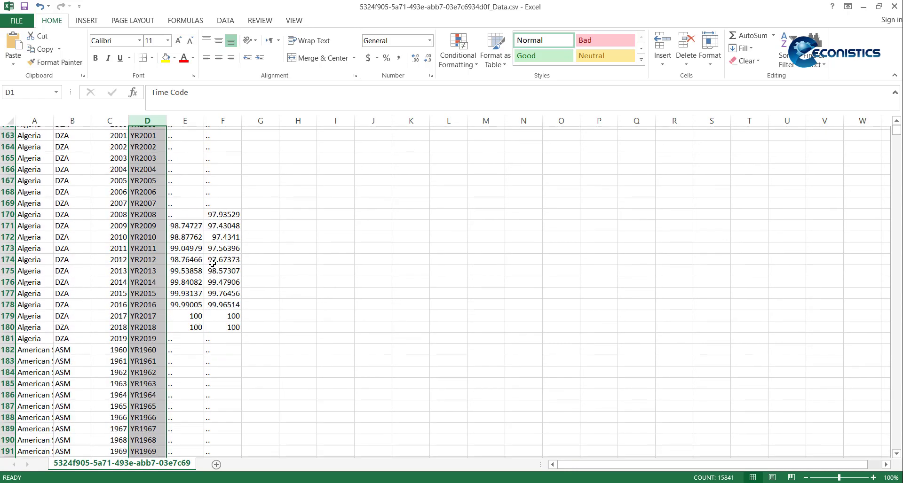
scroll(212, 263, up, 20)
scroll(212, 263, right, 1)
scroll(212, 263, up, 20)
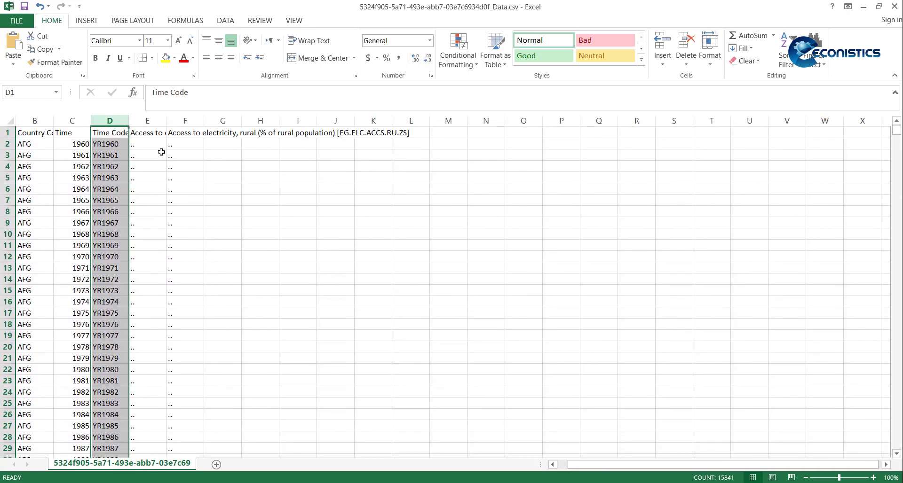
click(149, 145)
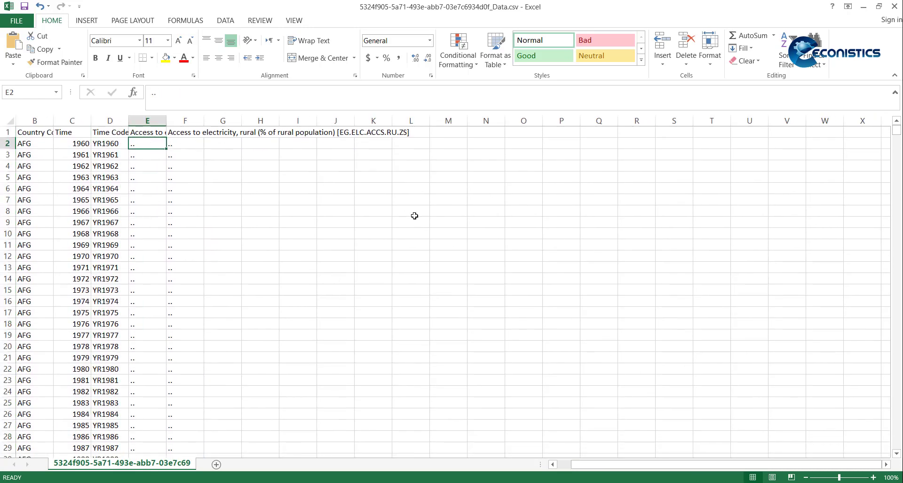
Replace all '..' markers with nothing (19547 replacements) and close Find and Replace.
click(820, 64)
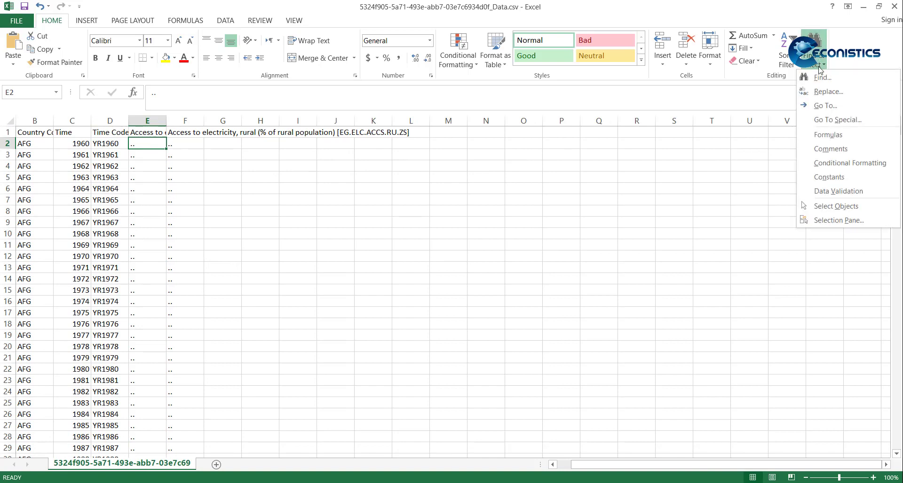
click(826, 92)
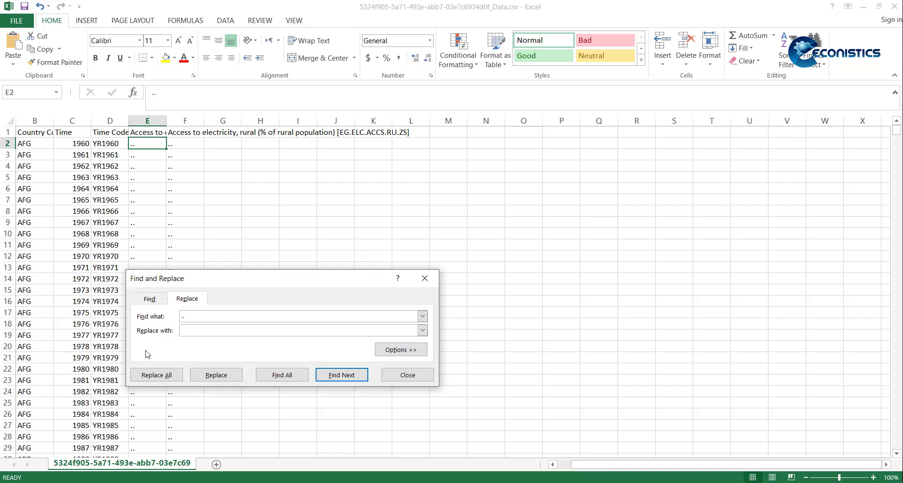
click(156, 376)
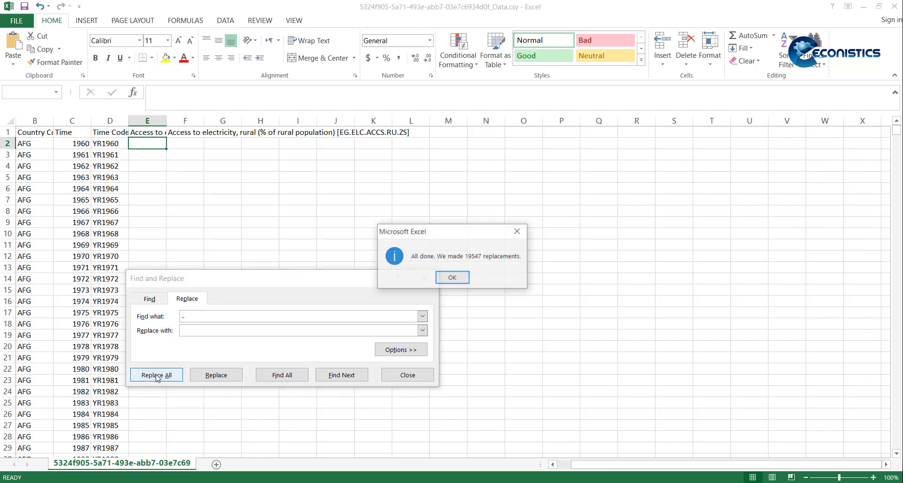
click(452, 278)
click(403, 375)
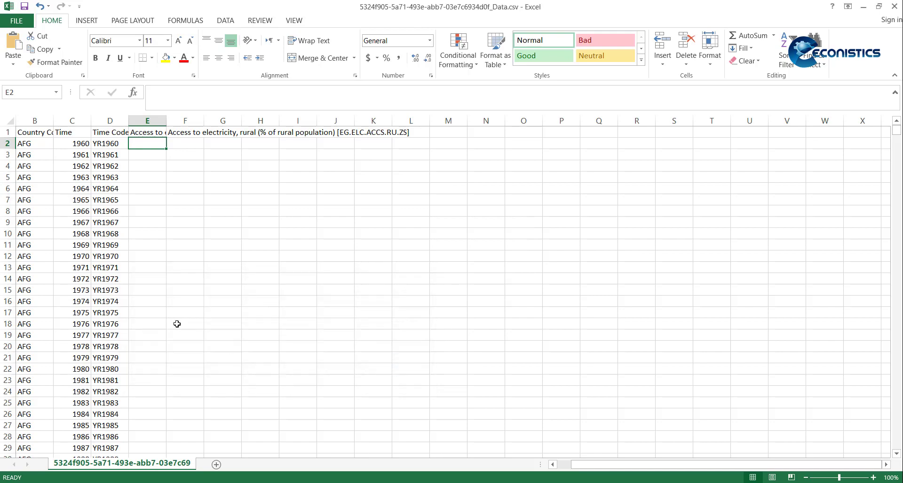
scroll(177, 324, down, 20)
scroll(177, 324, up, 20)
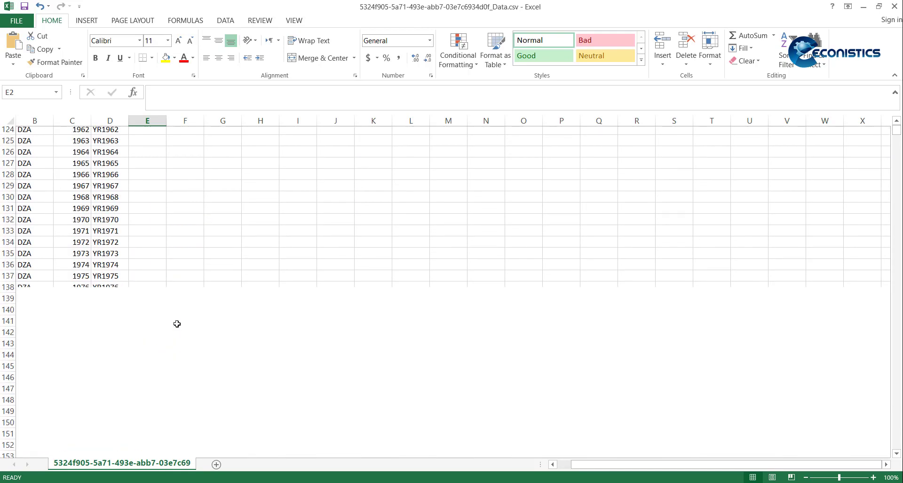